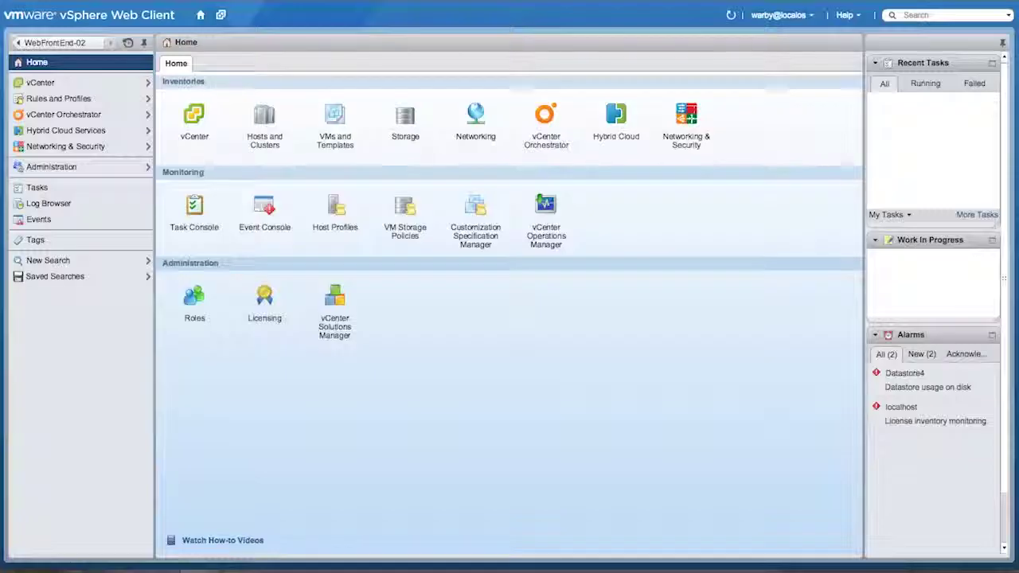
Review the NSX service definitions and the deployed network and security services under Networking & Security
click(114, 147)
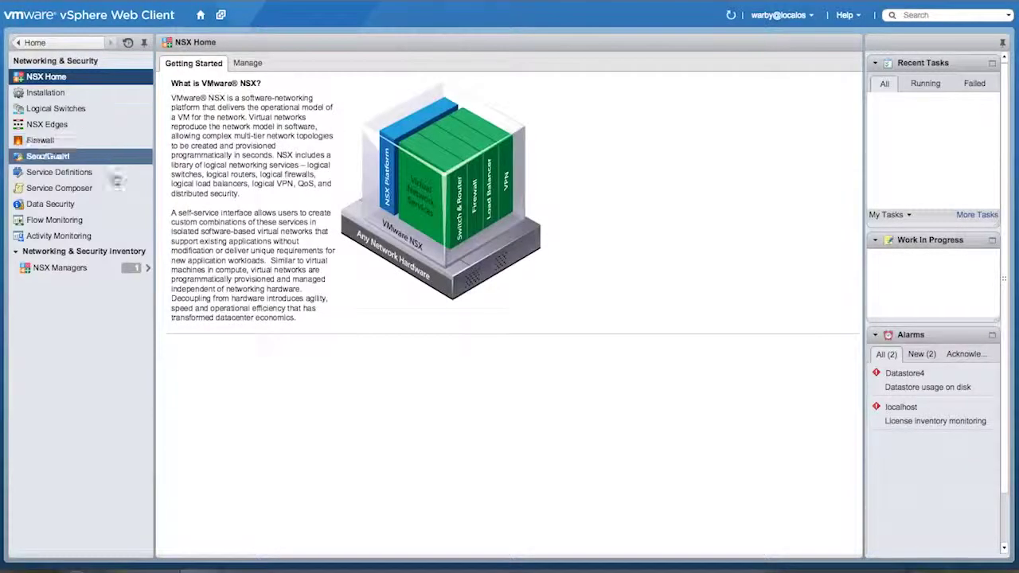
click(107, 175)
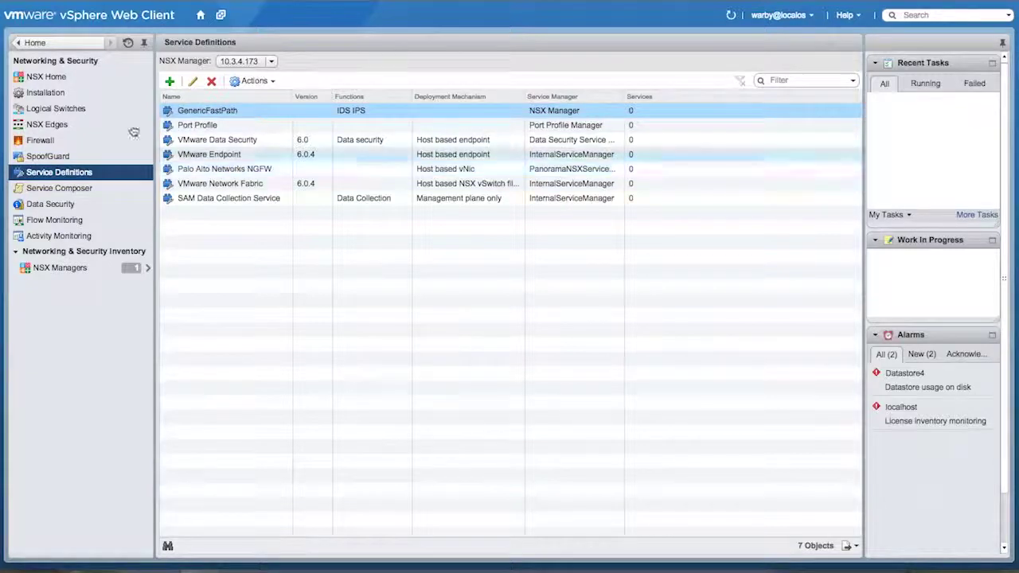
click(104, 93)
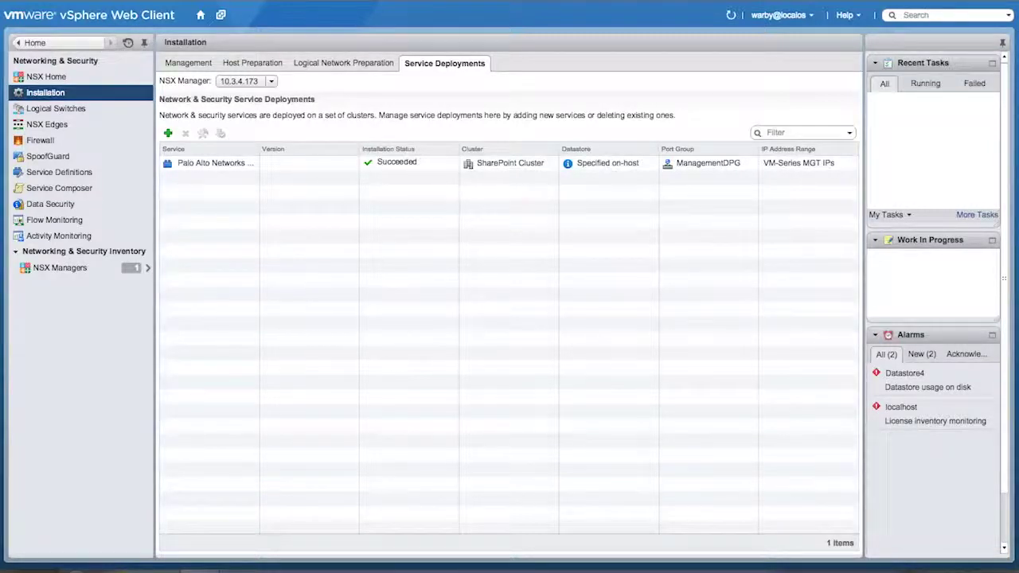
Open the Hosts and Clusters inventory to view the WebFrontEnd-02 virtual machine's summary
click(201, 15)
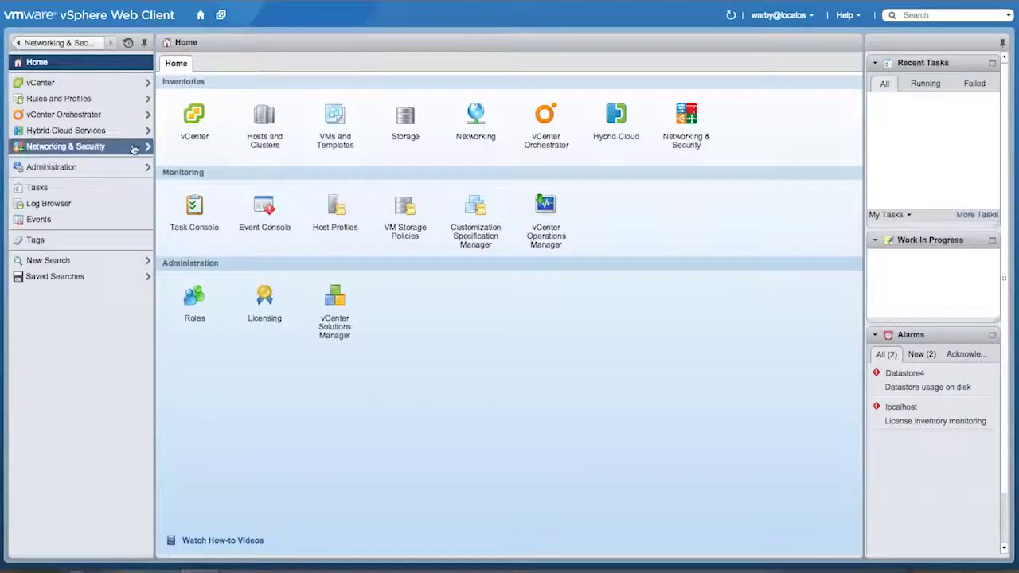
click(262, 126)
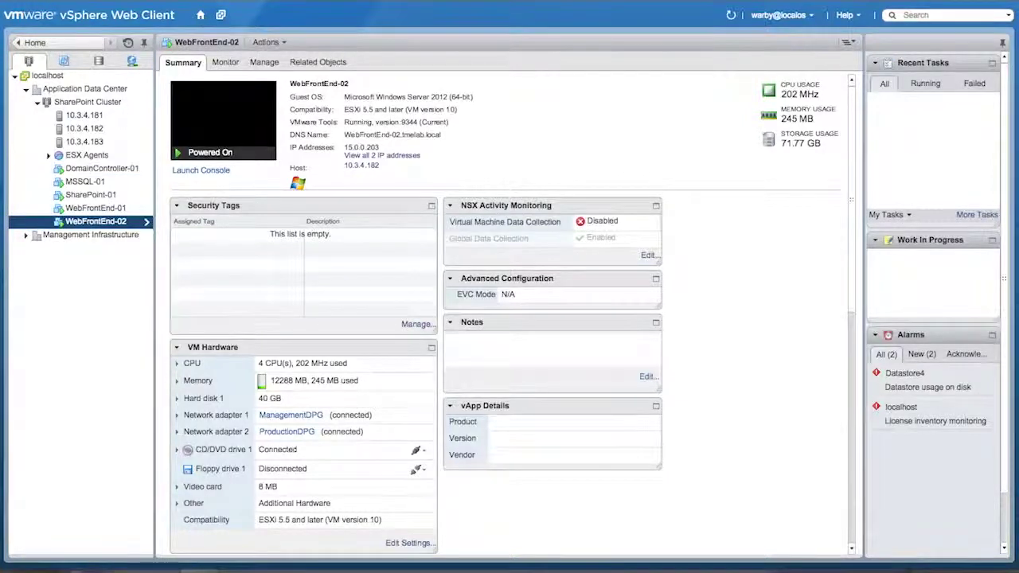
Open the Service Composer's security groups list in Networking & Security and widen its Name column
click(202, 16)
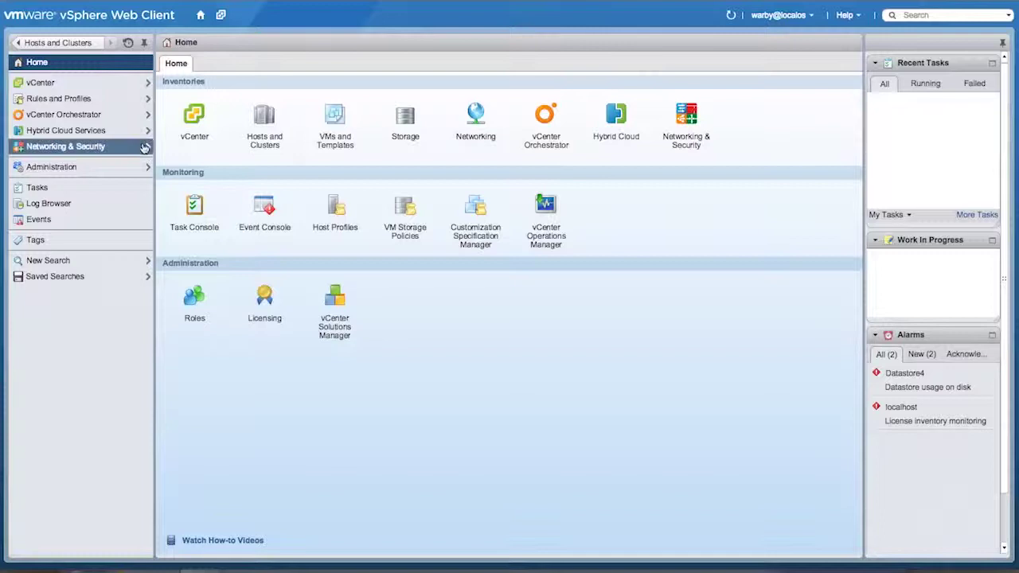
click(127, 148)
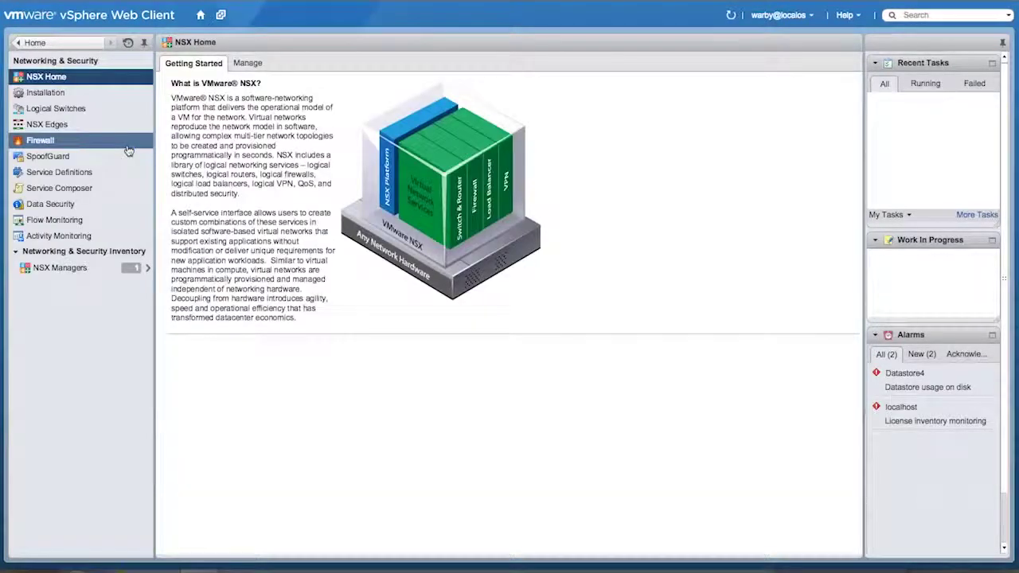
click(86, 189)
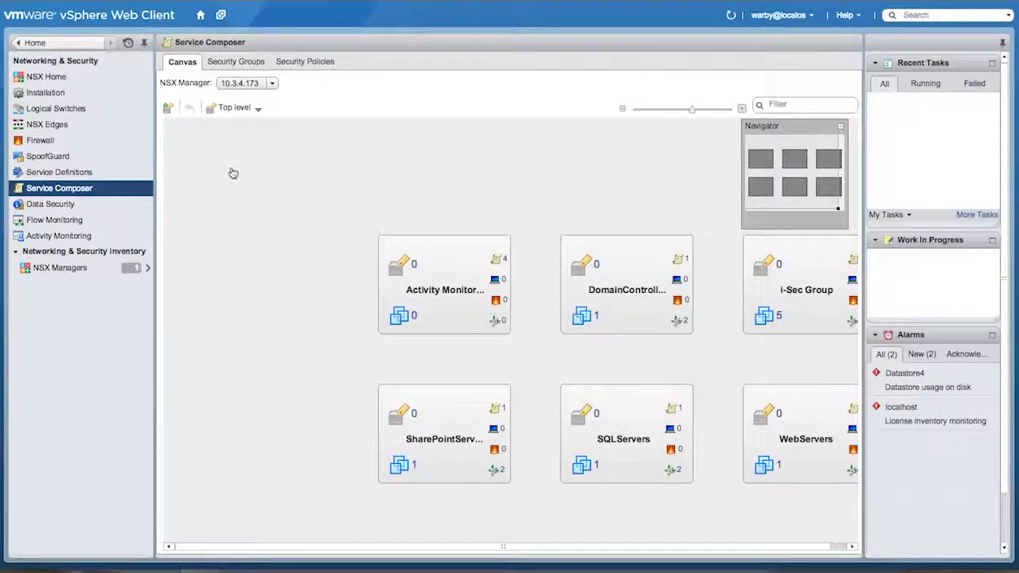
click(231, 62)
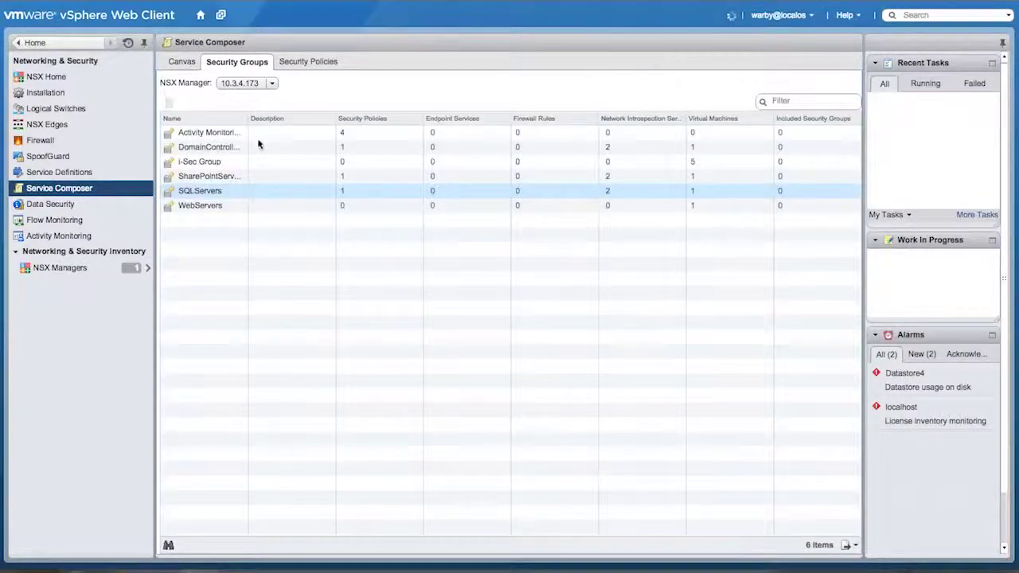
drag(247, 118, 276, 117)
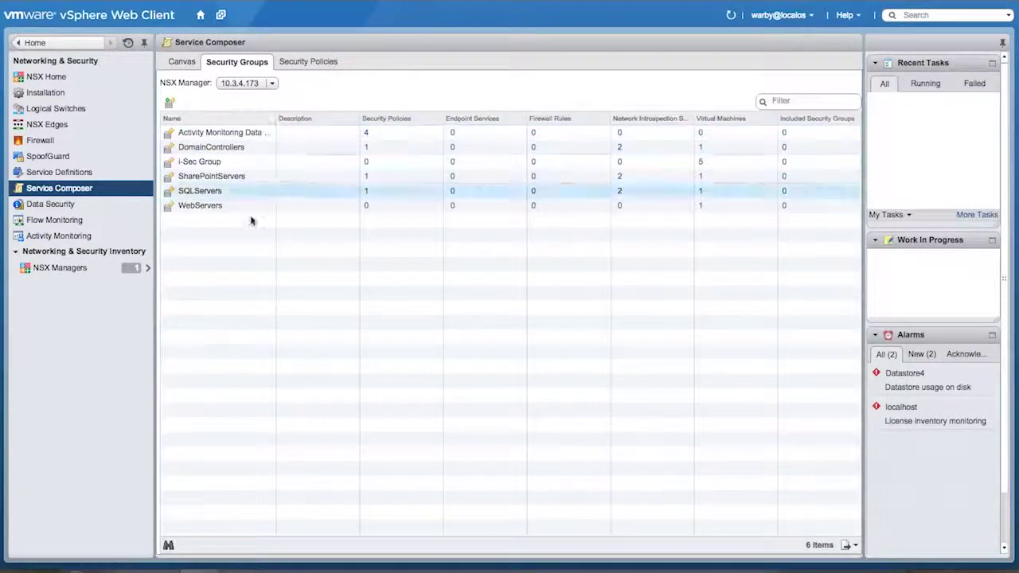
Inspect the dynamic membership criteria of the WebServers security group without changing them
click(214, 209)
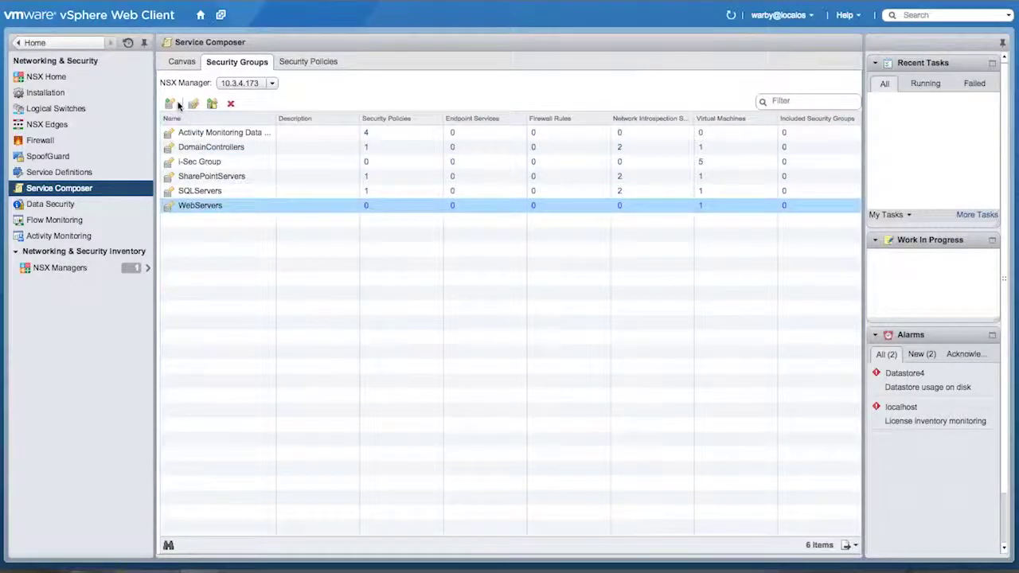
click(193, 105)
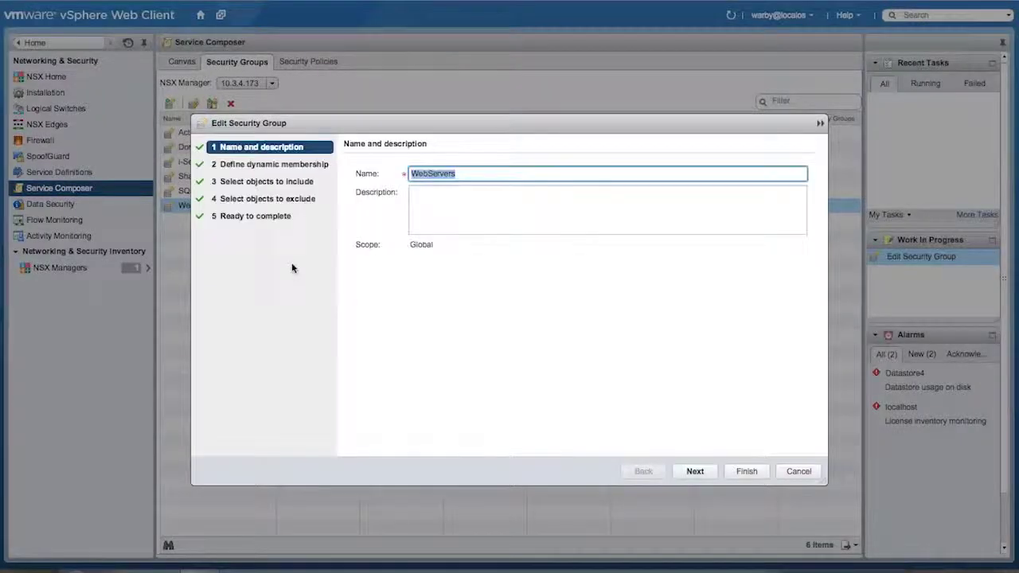
click(292, 169)
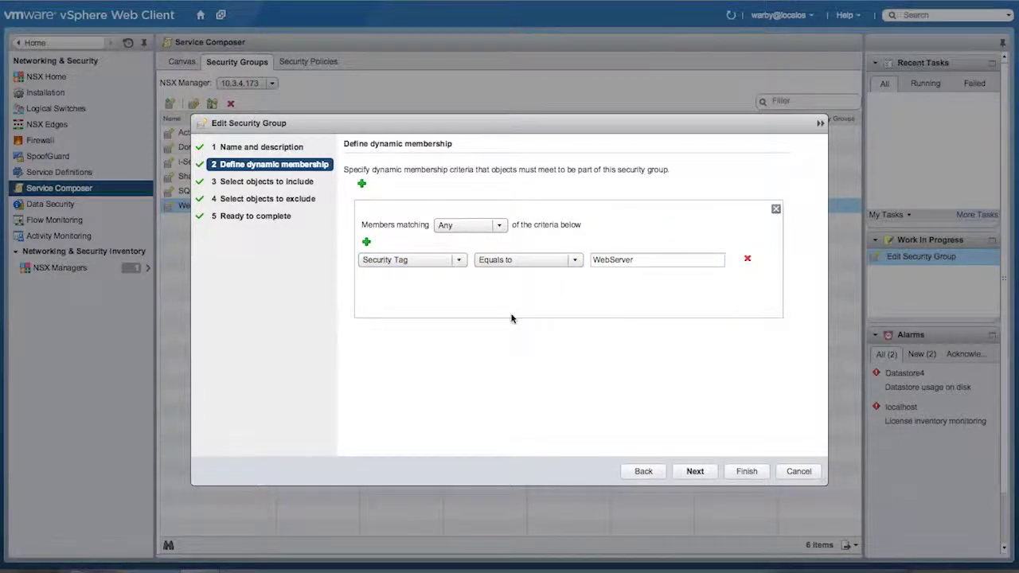
click(798, 471)
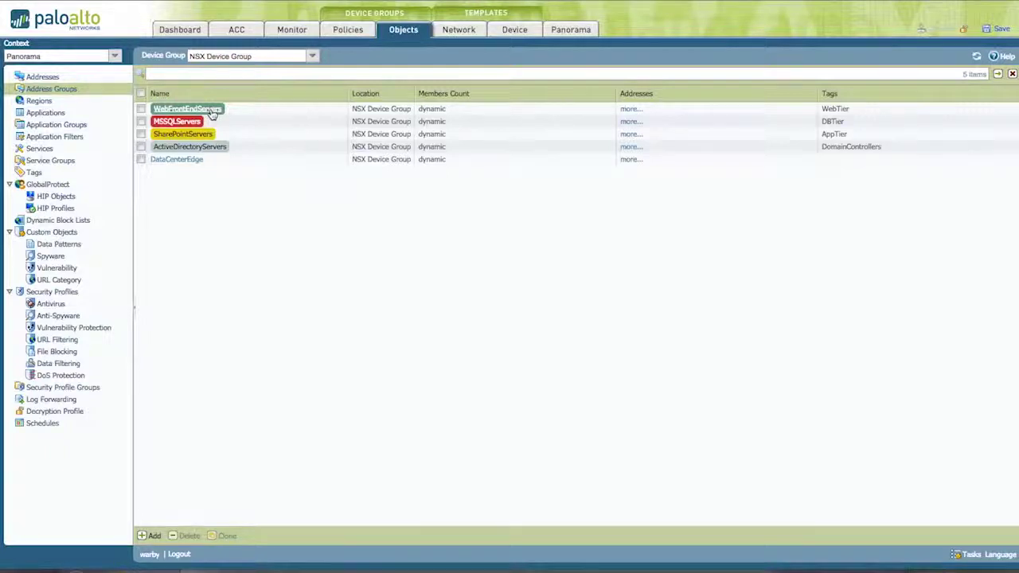
In Panorama, examine the WebFrontEndServers address group's match criteria and its registered addresses, leaving the group unchanged
click(212, 111)
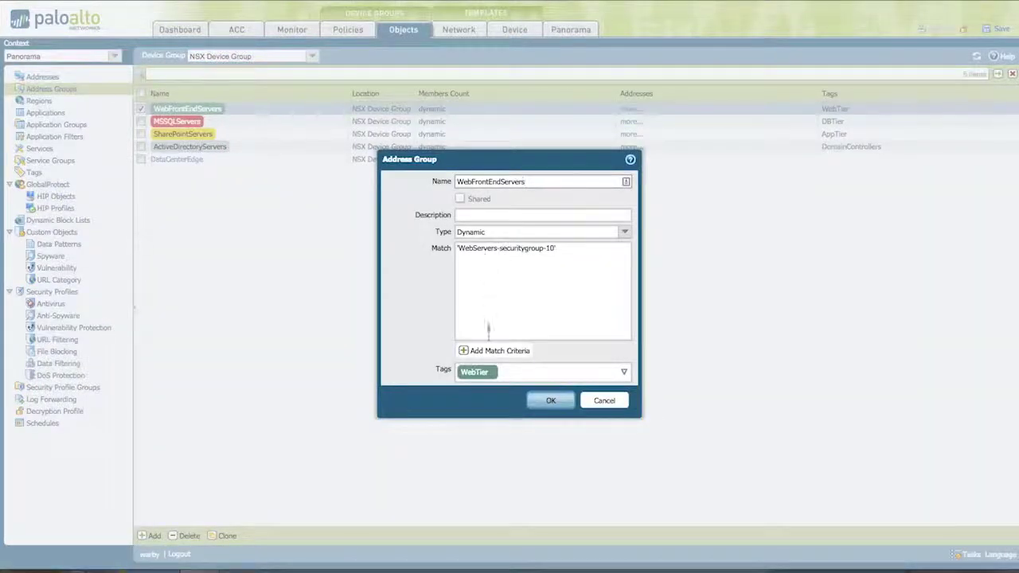
click(492, 350)
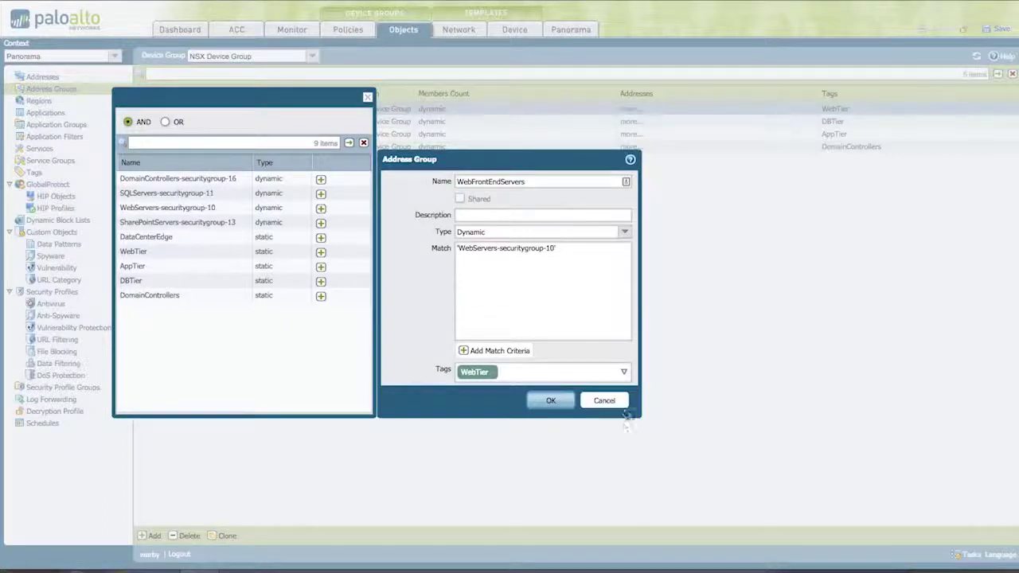
click(605, 401)
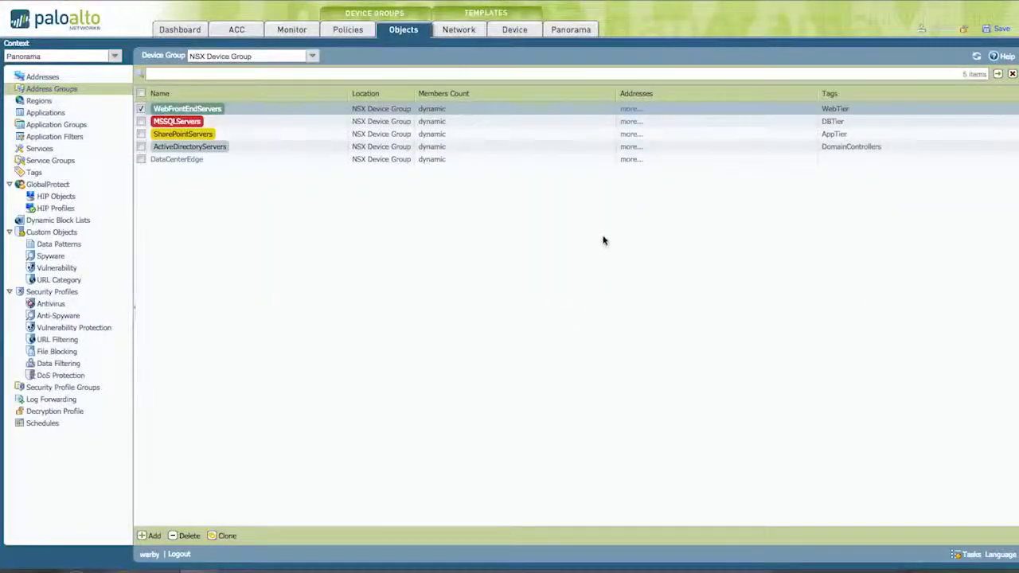
click(628, 112)
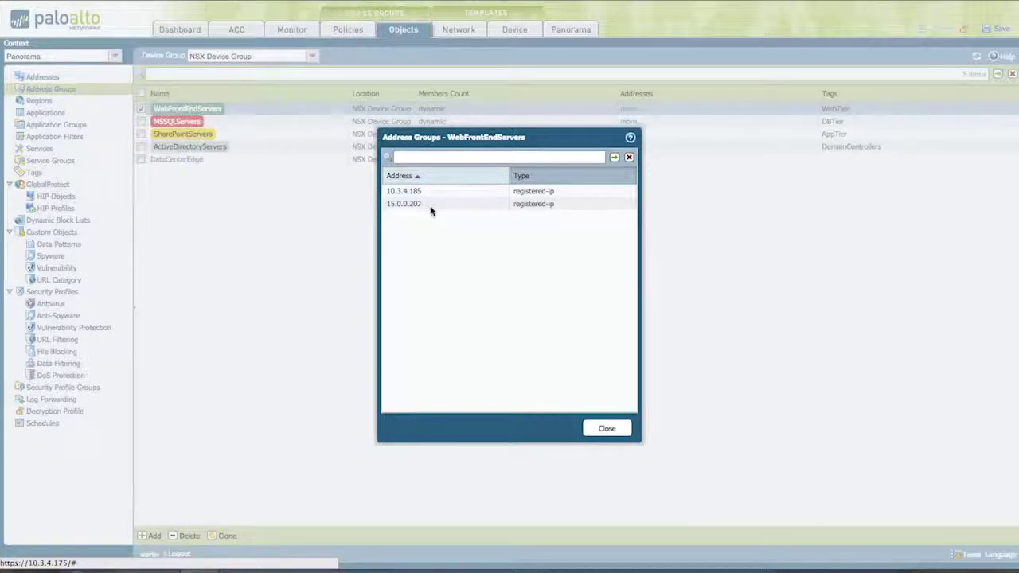
click(606, 430)
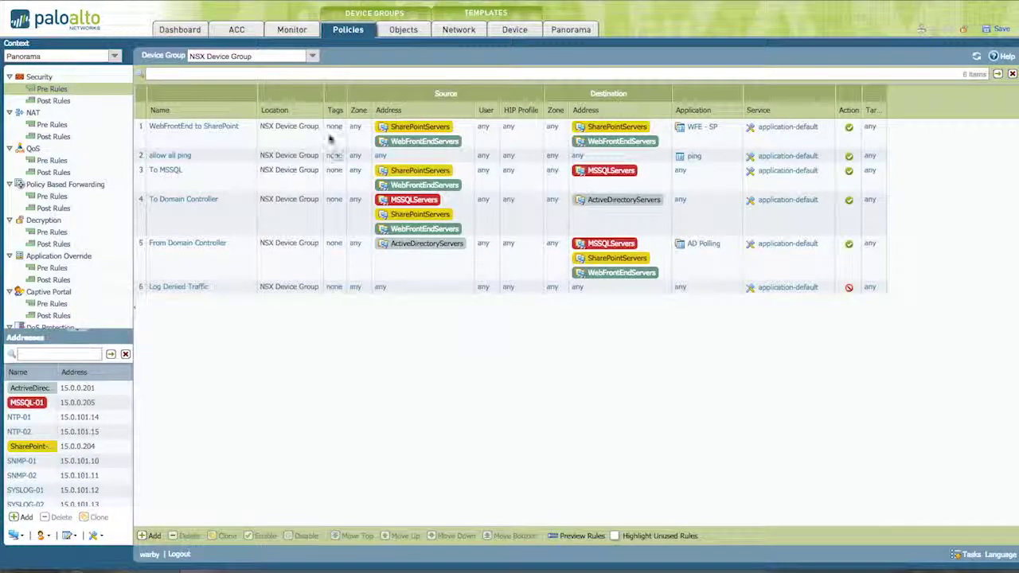
Review the security pre rules of the NSX Device Group and check which device groups are available
click(312, 55)
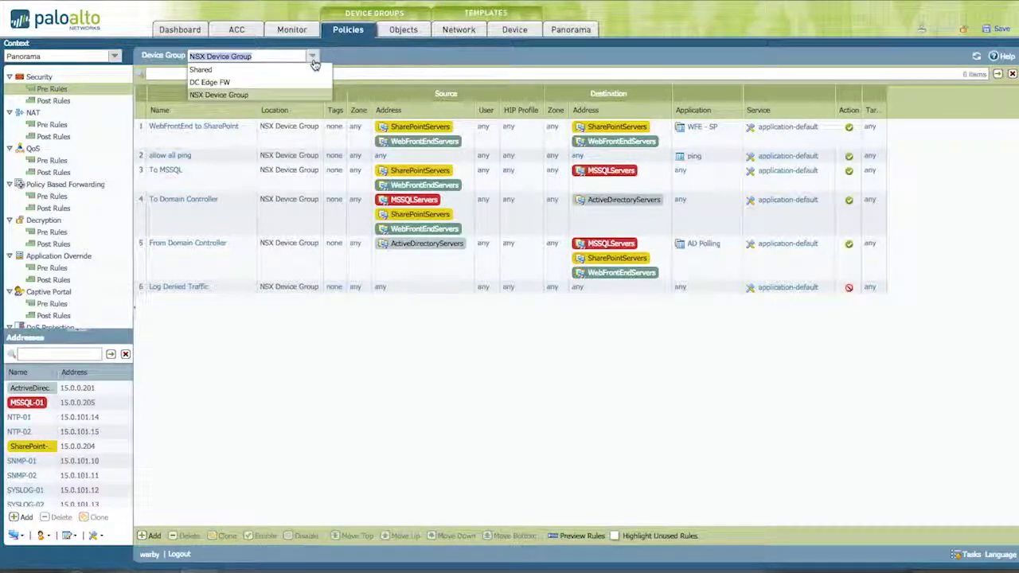
click(292, 377)
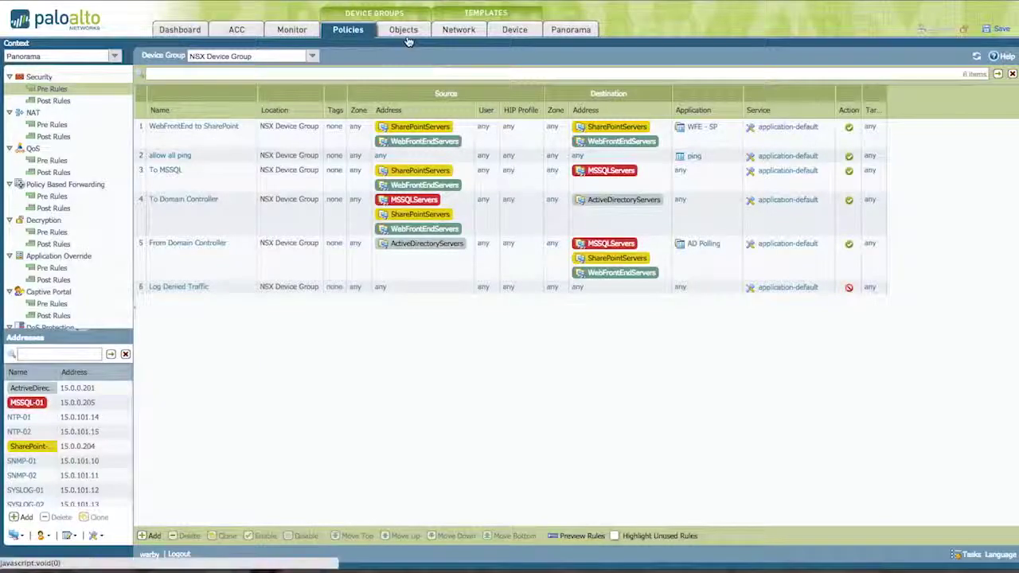
Return to the address groups and check the member addresses of WebFrontEndServers again
click(403, 29)
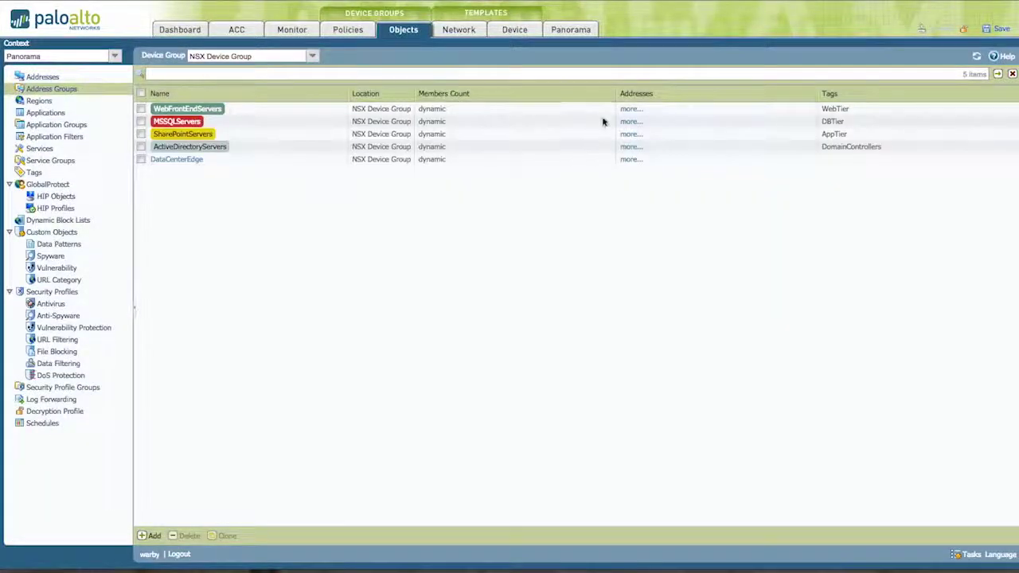
click(629, 111)
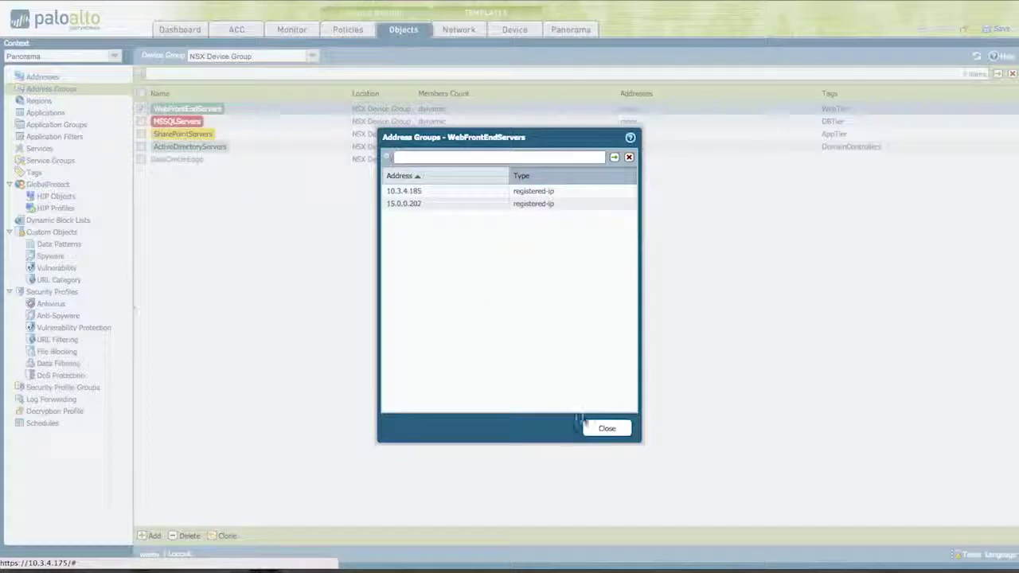
click(605, 430)
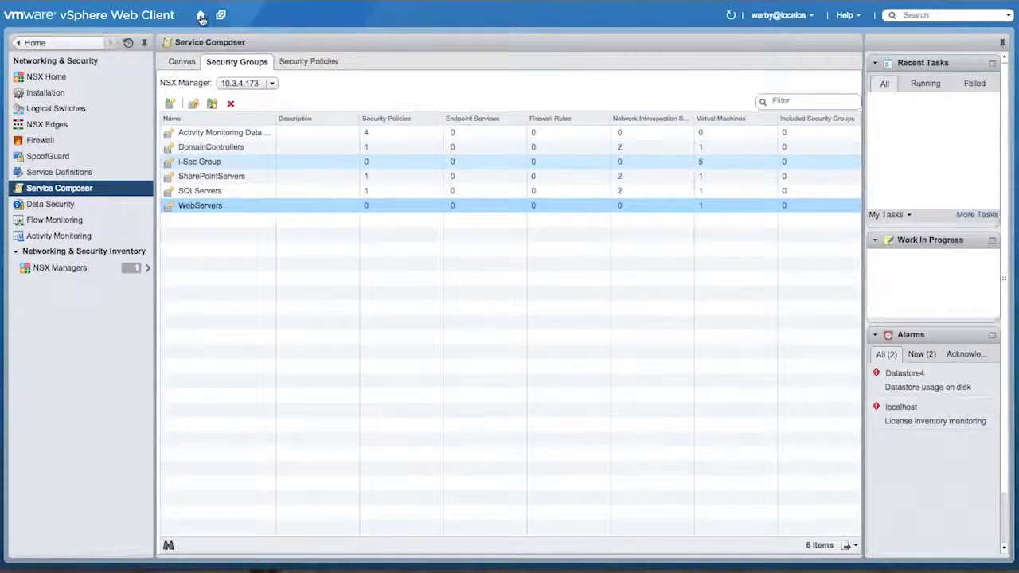
Switch to the vSphere Web Client and view all IP addresses of the WebFrontEnd-01 virtual machine
click(201, 16)
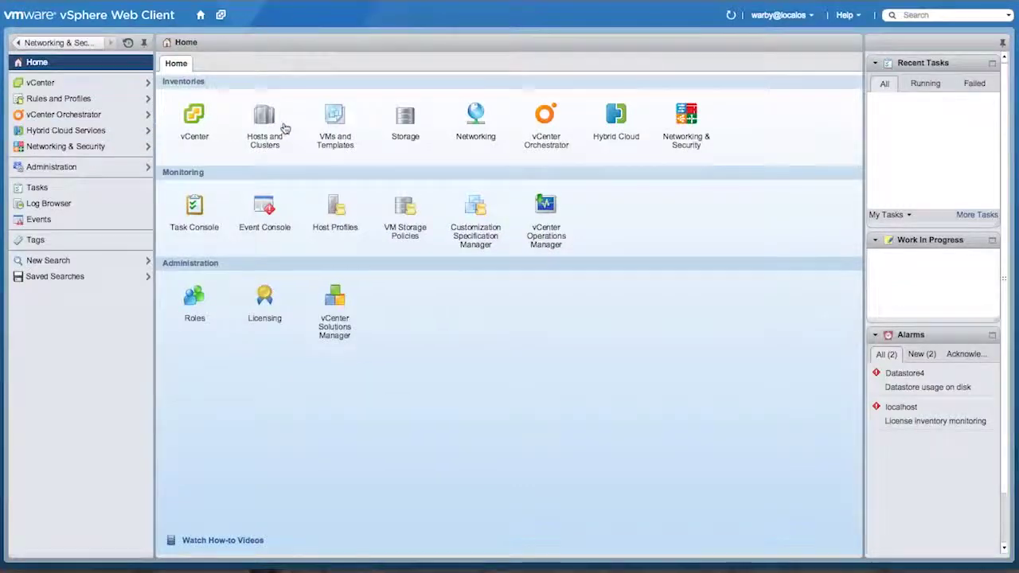
click(284, 129)
click(111, 210)
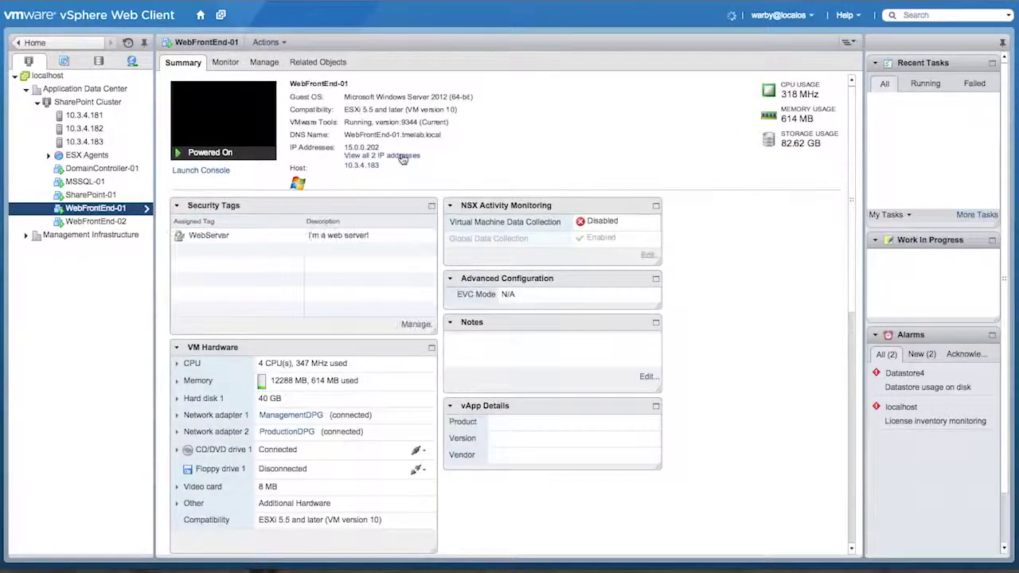
click(402, 157)
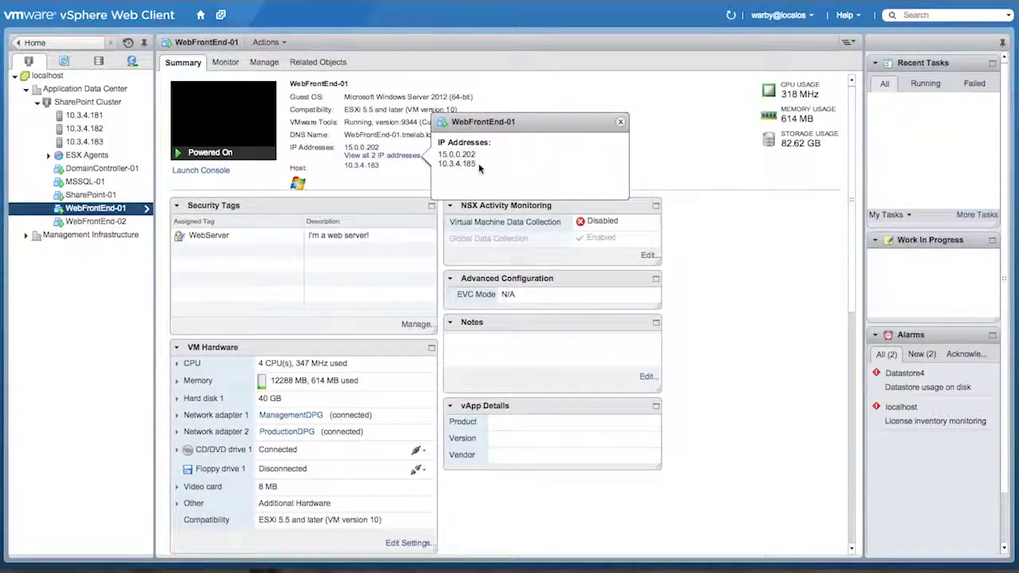
click(621, 122)
View all IP addresses of the WebFrontEnd-02 virtual machine
click(96, 221)
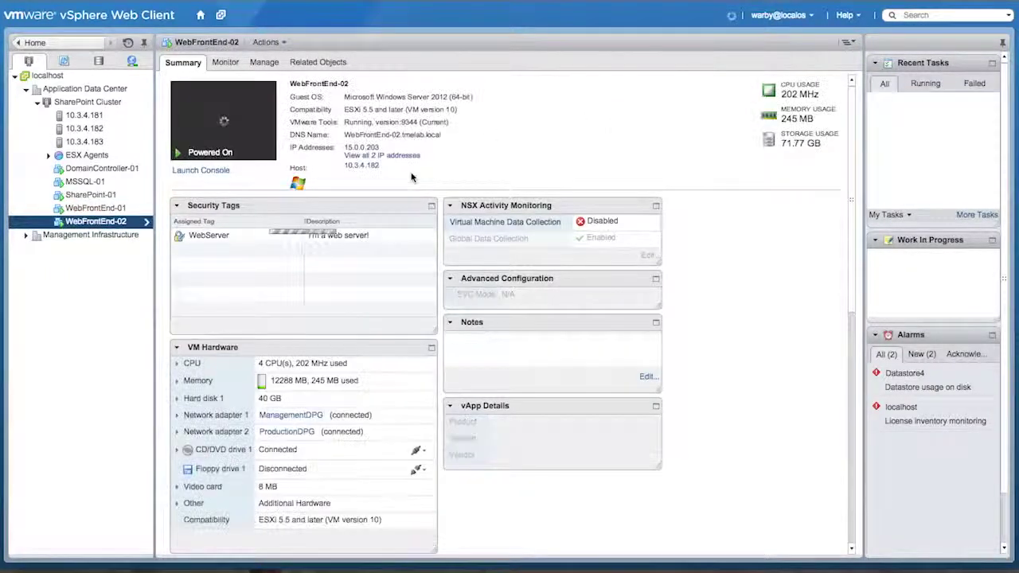
click(403, 156)
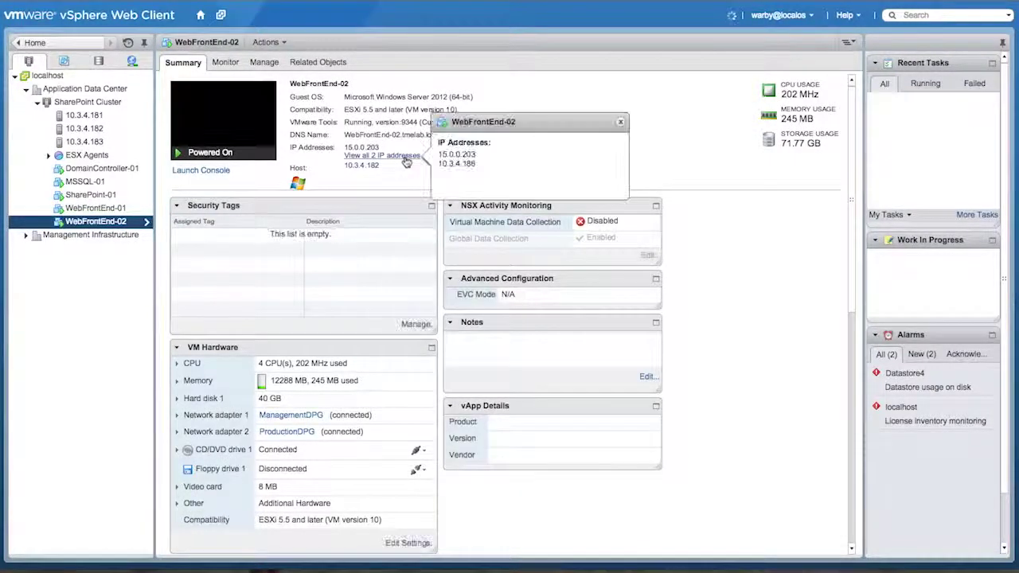
click(621, 122)
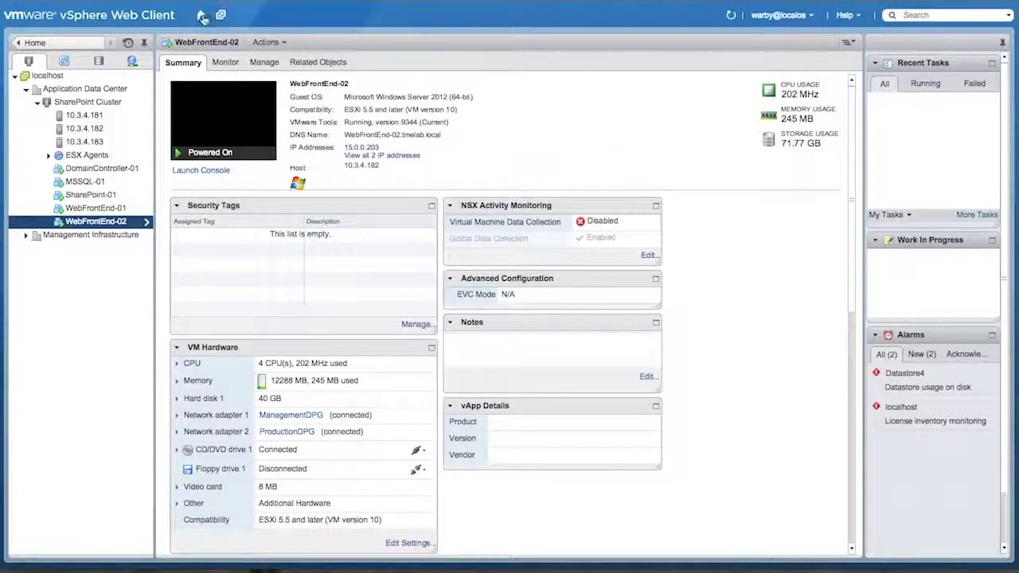
Check which virtual machines belong to the WebServers security group in the Service Composer
click(201, 16)
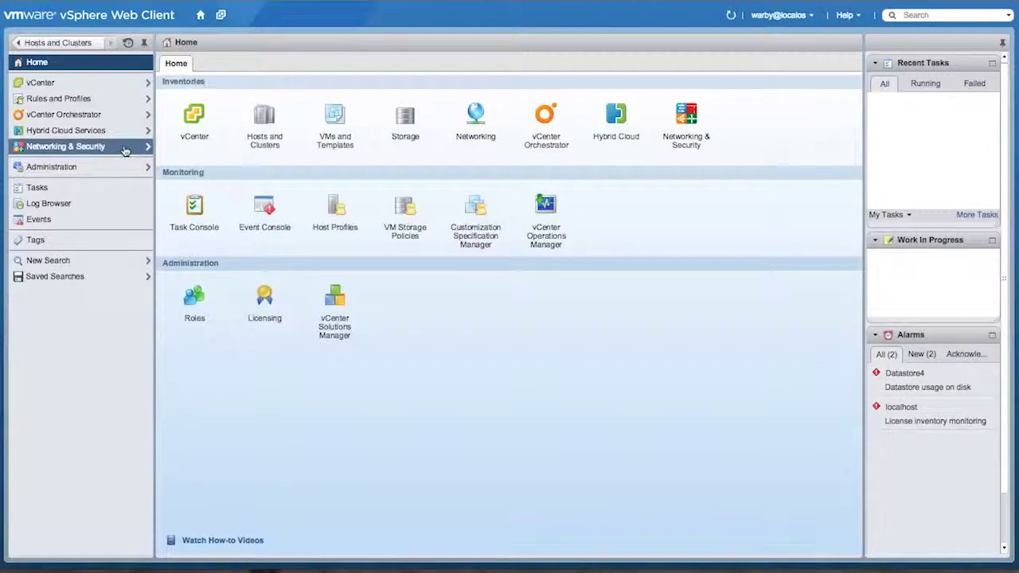
click(125, 151)
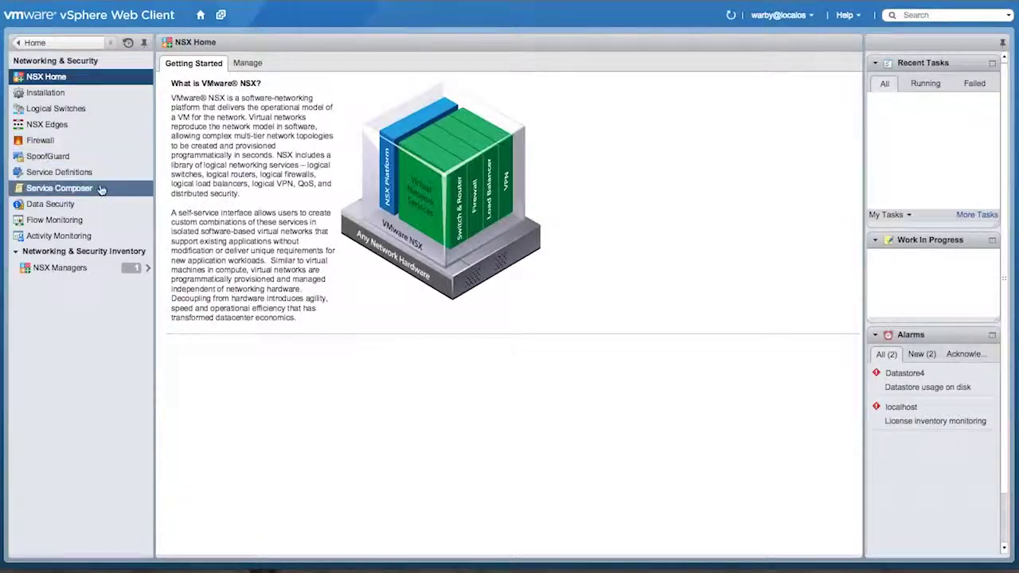
click(101, 190)
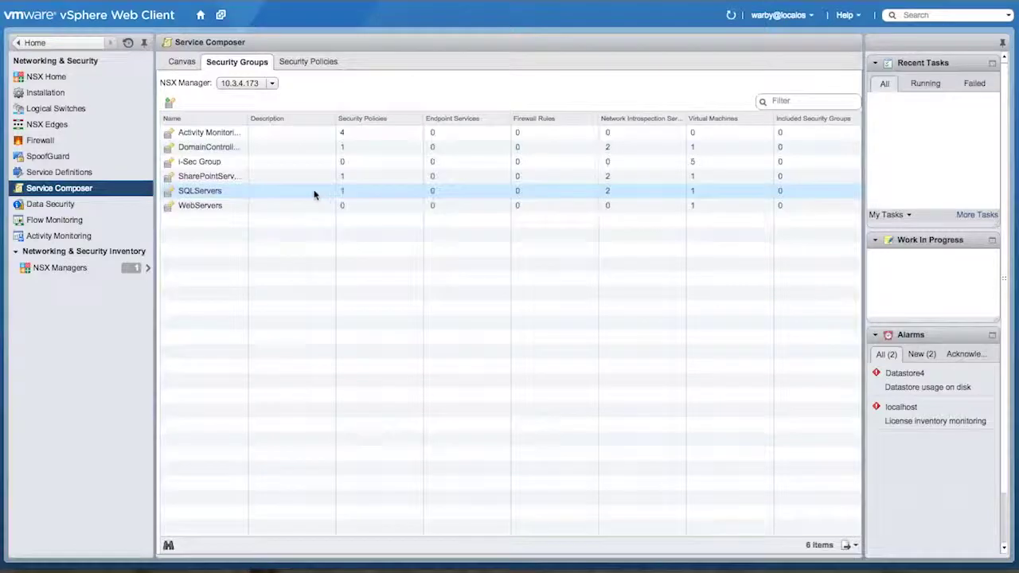
click(693, 210)
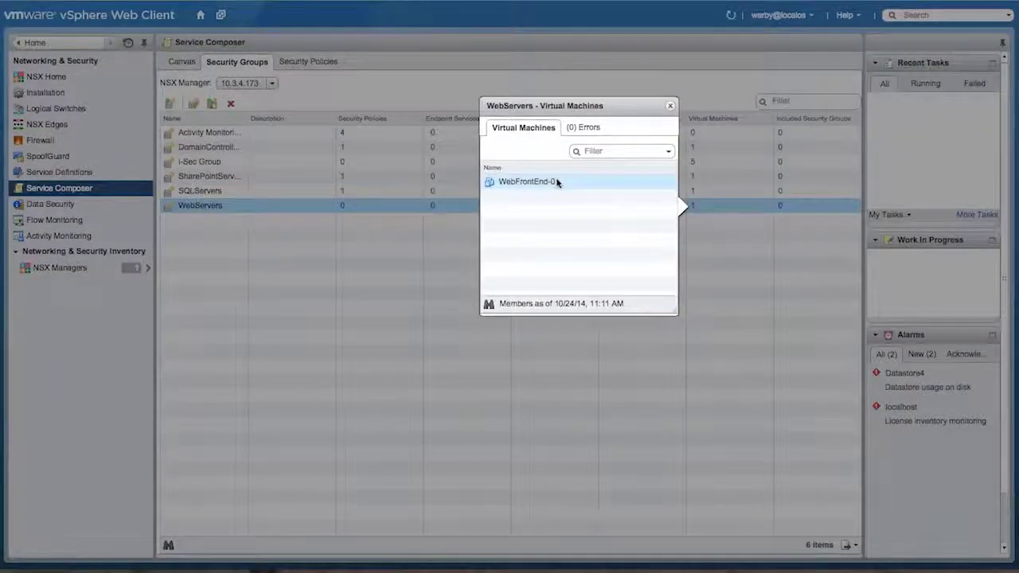
click(671, 108)
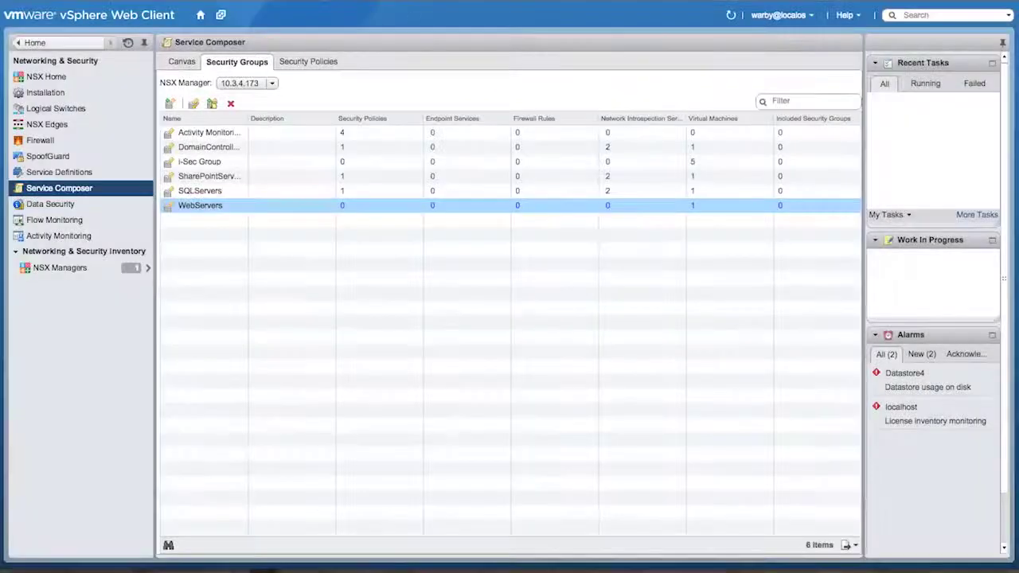
Assign the WebServer security tag to the WebFrontEnd-02 virtual machine from its summary in Hosts and Clusters
click(200, 18)
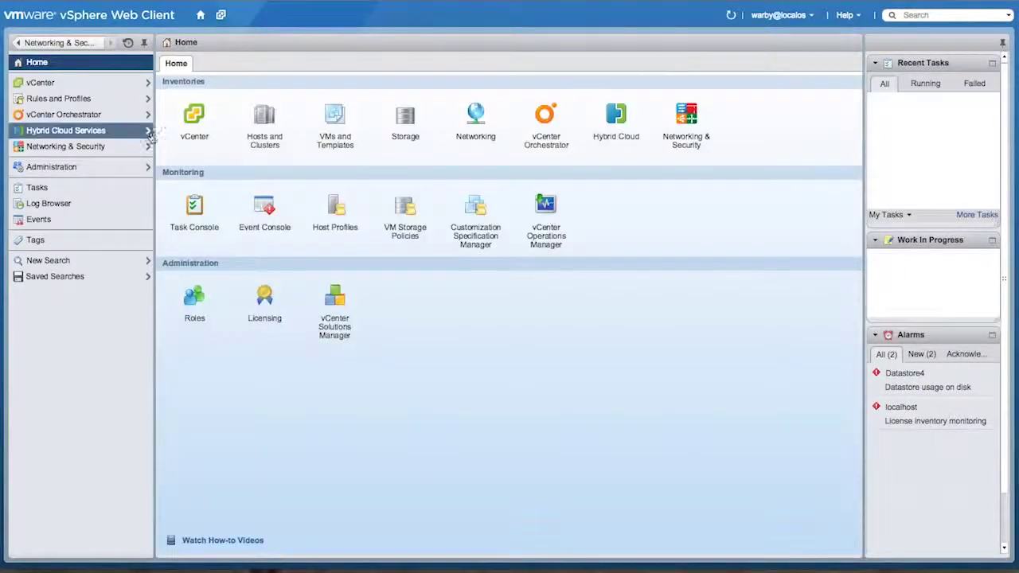
click(266, 121)
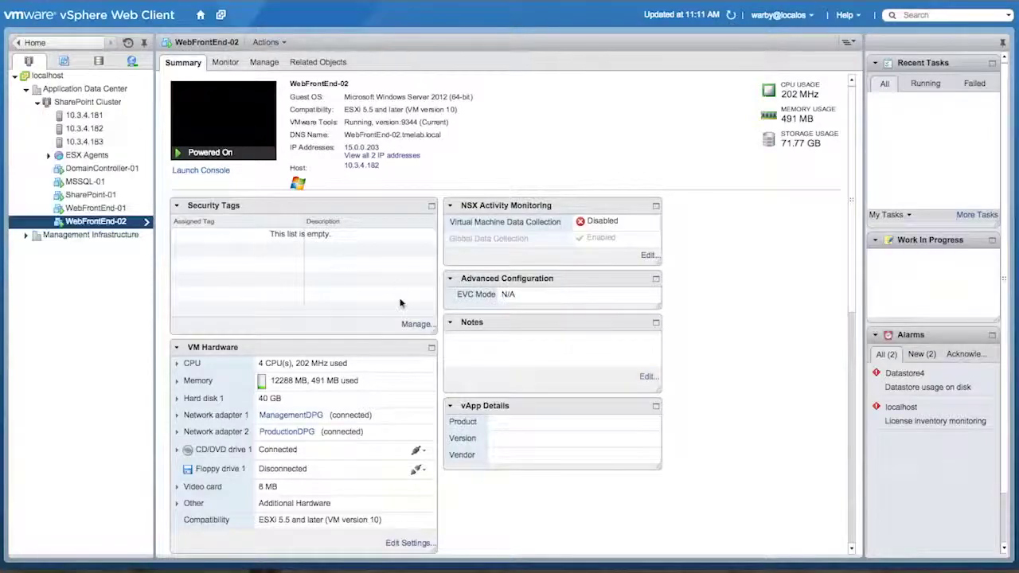
click(413, 325)
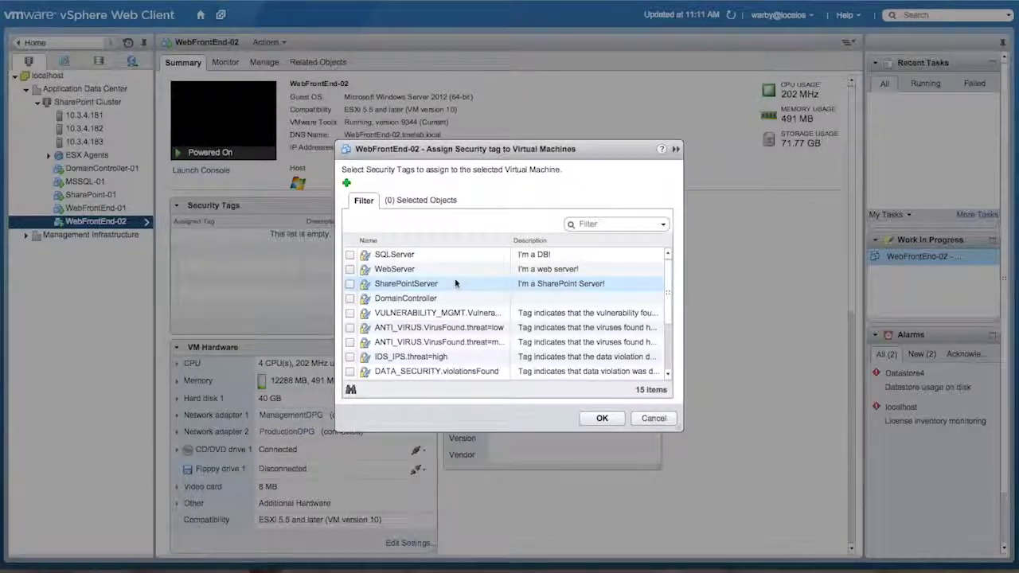
click(351, 269)
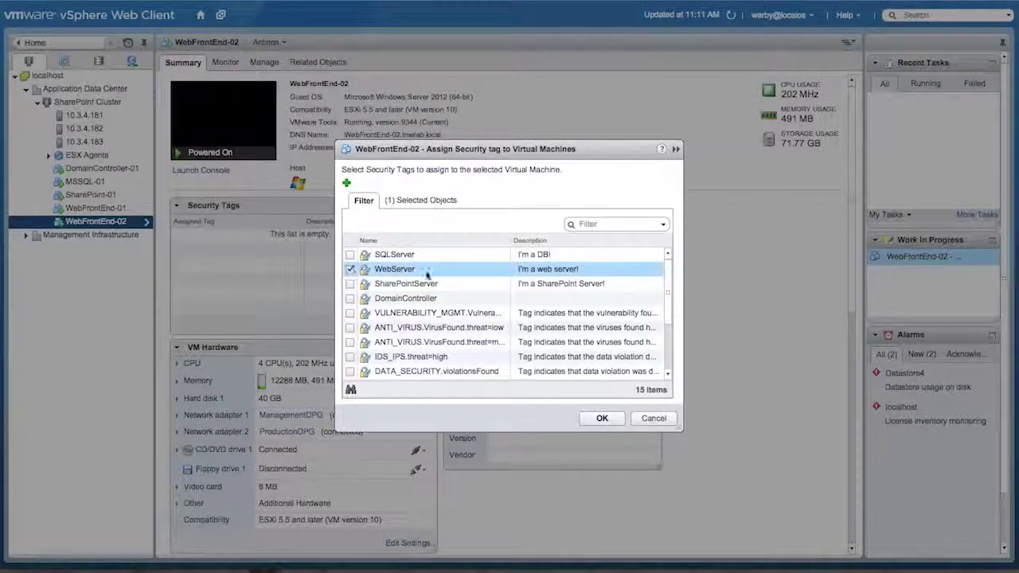
click(603, 419)
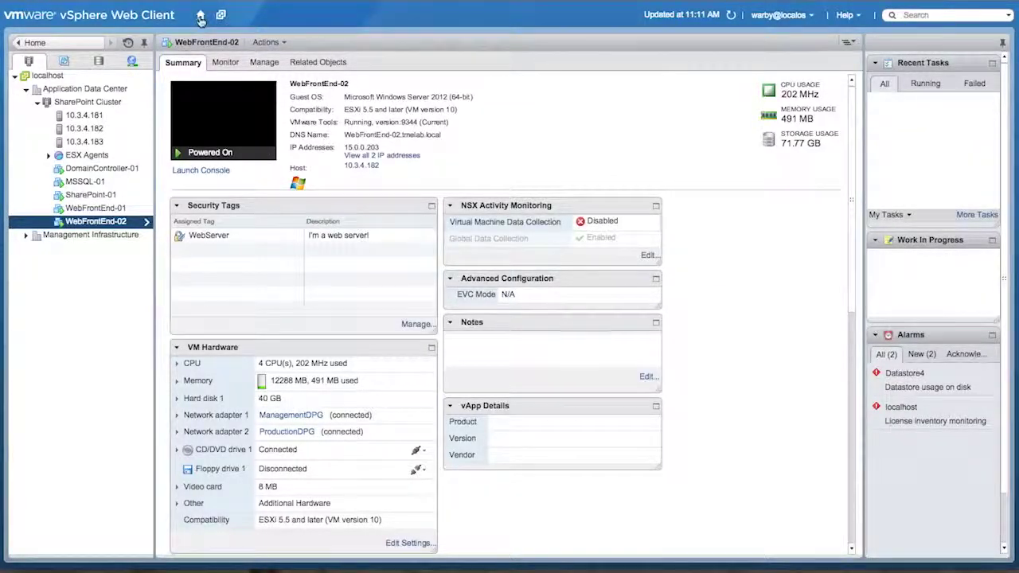
Return to the Service Composer and check the virtual machines in the WebServers security group again
click(200, 17)
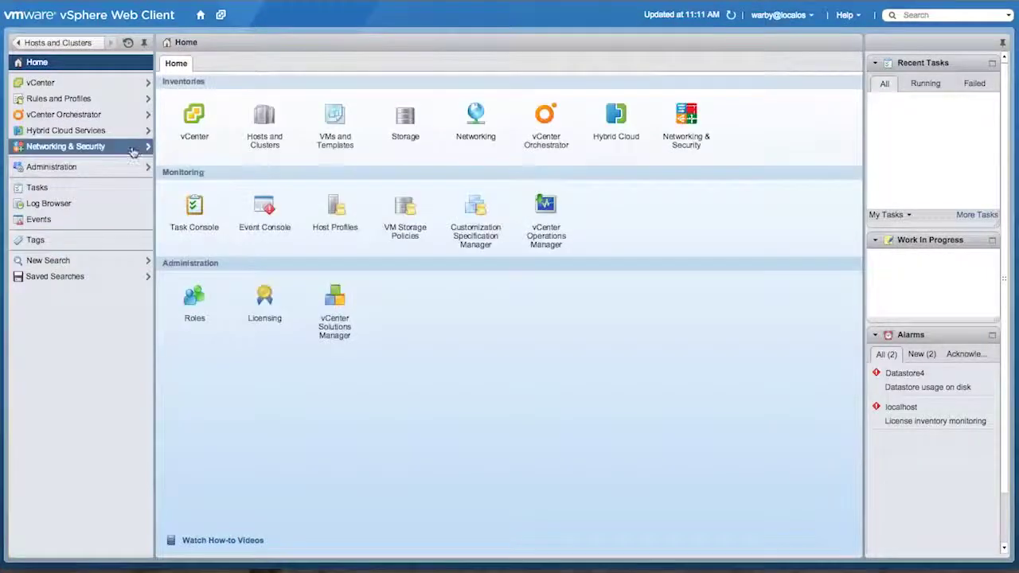
click(133, 151)
click(92, 189)
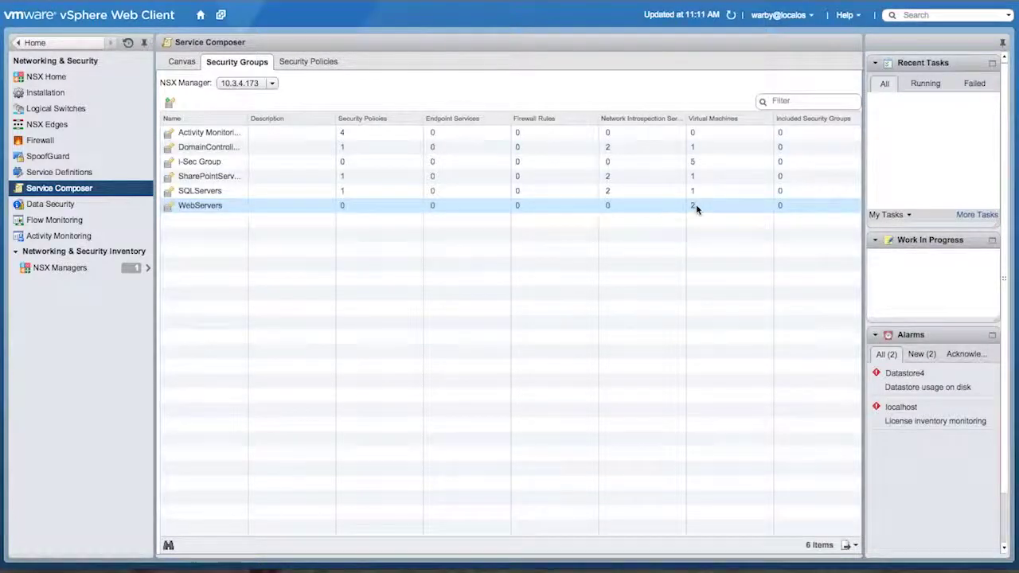
click(693, 207)
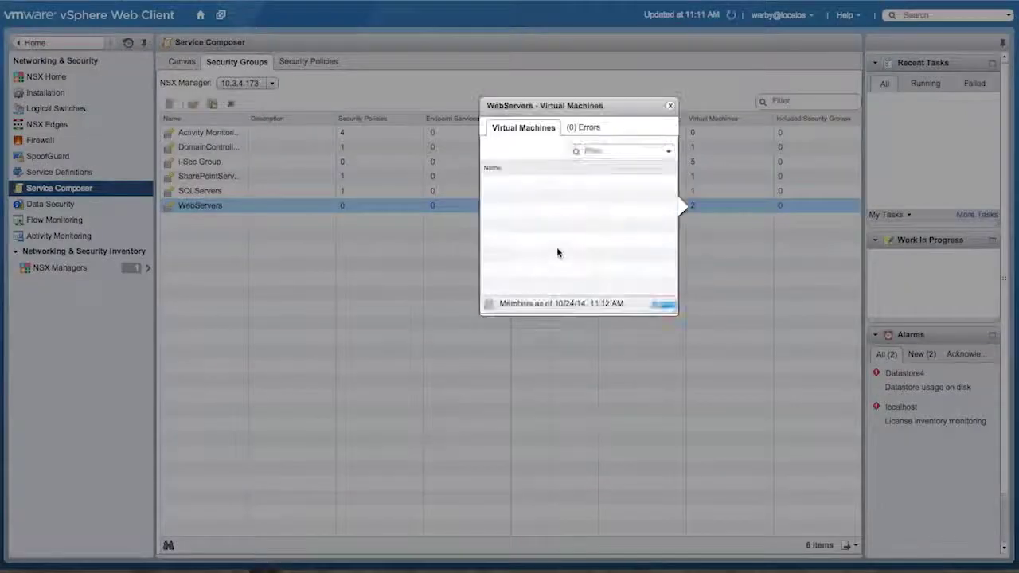
click(671, 107)
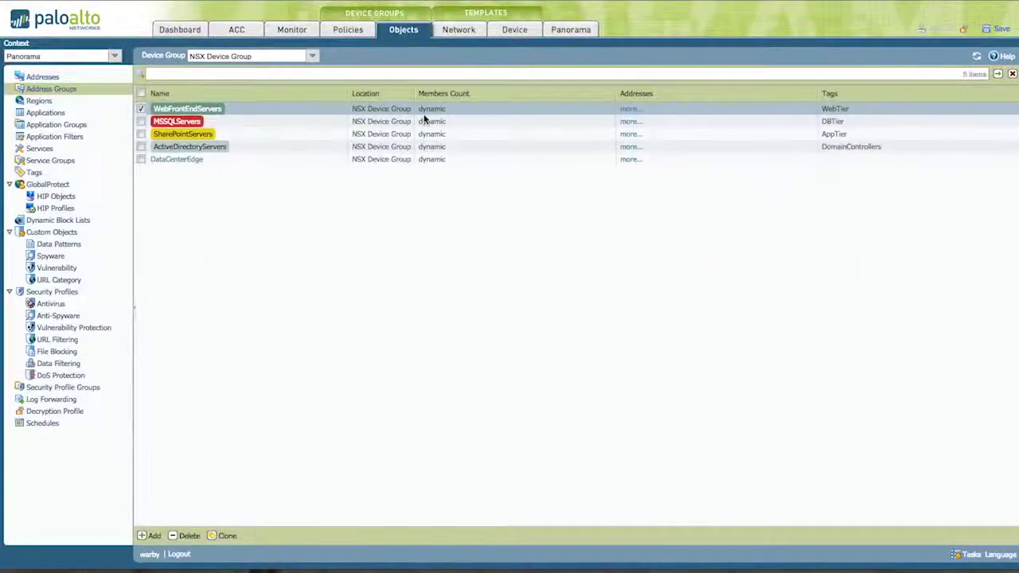
Switch to Panorama and check the member addresses of the WebFrontEndServers address group
click(630, 110)
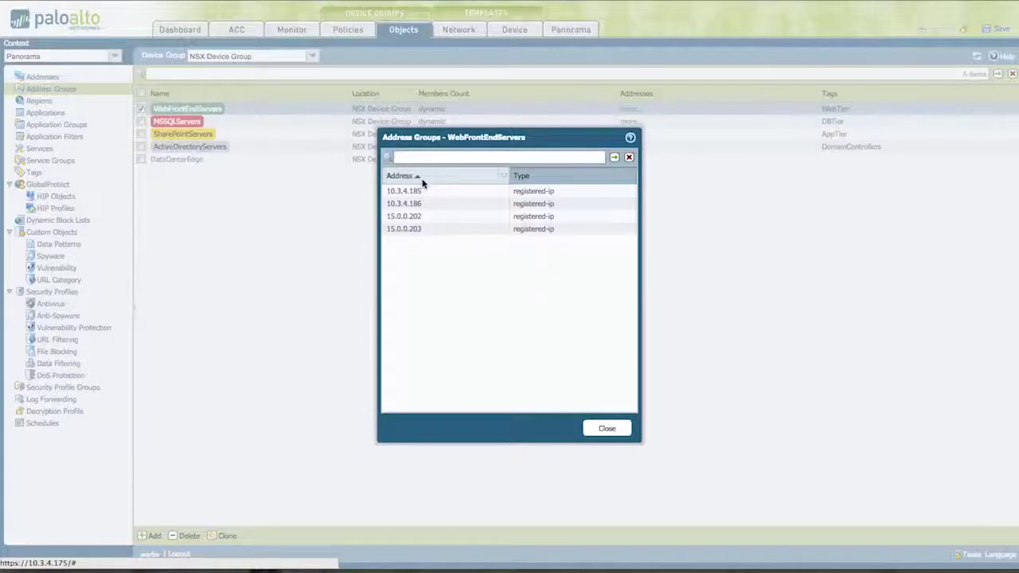
click(608, 428)
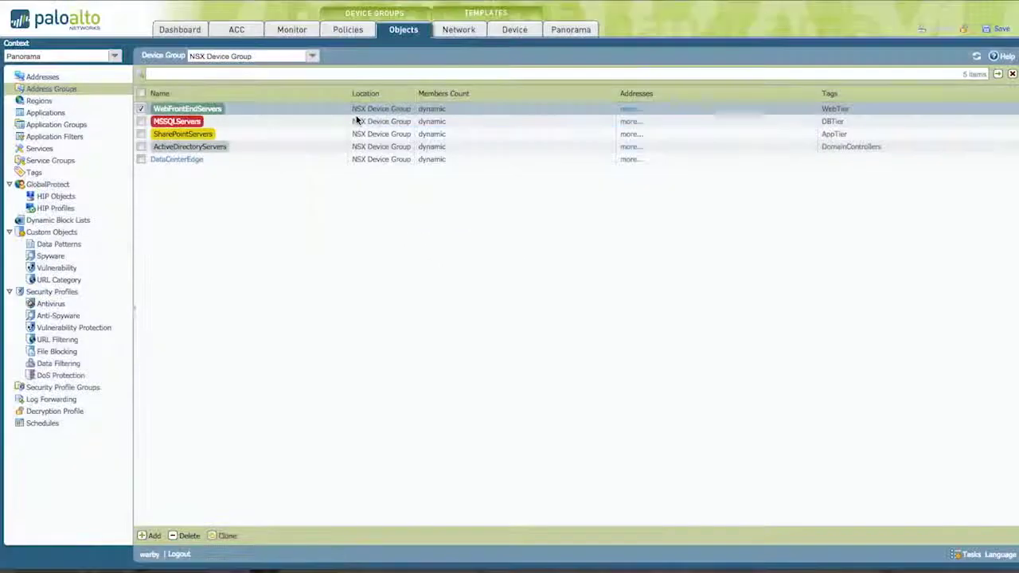
Review the security pre rules and the options for the WFE - SP application in the WebFrontEnd to SharePoint rule
click(343, 38)
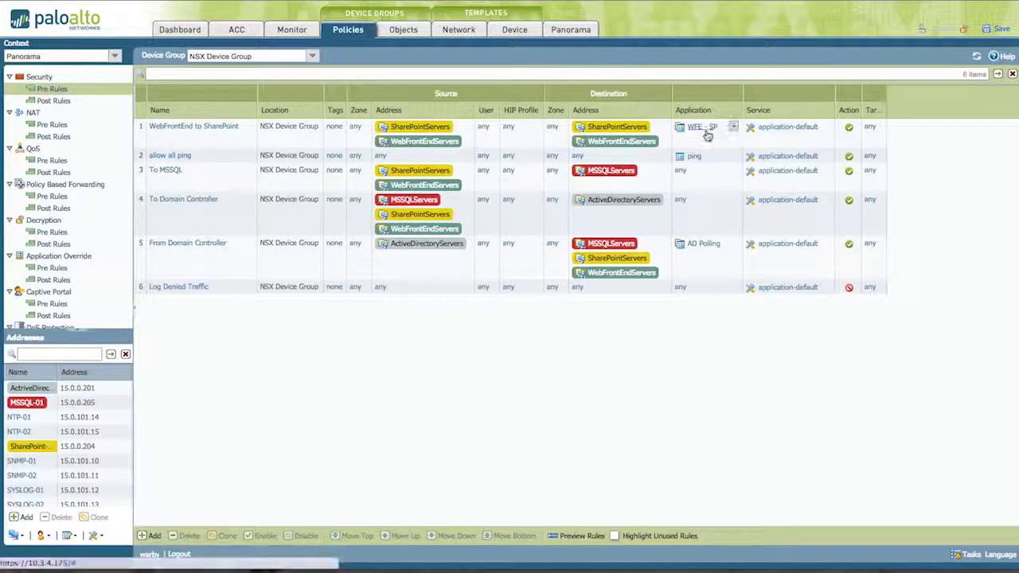
click(734, 128)
mouse_move(760, 178)
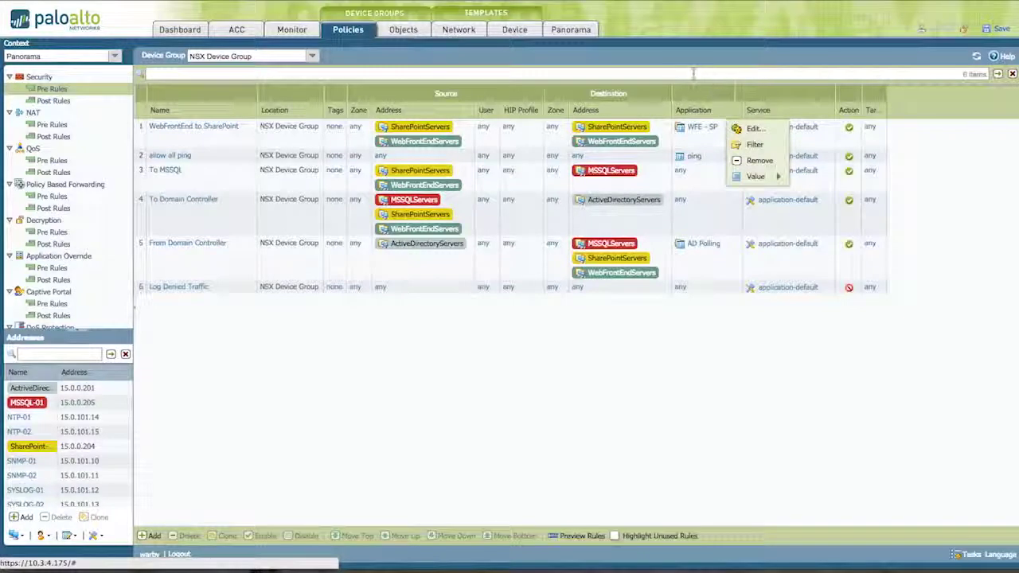
click(593, 299)
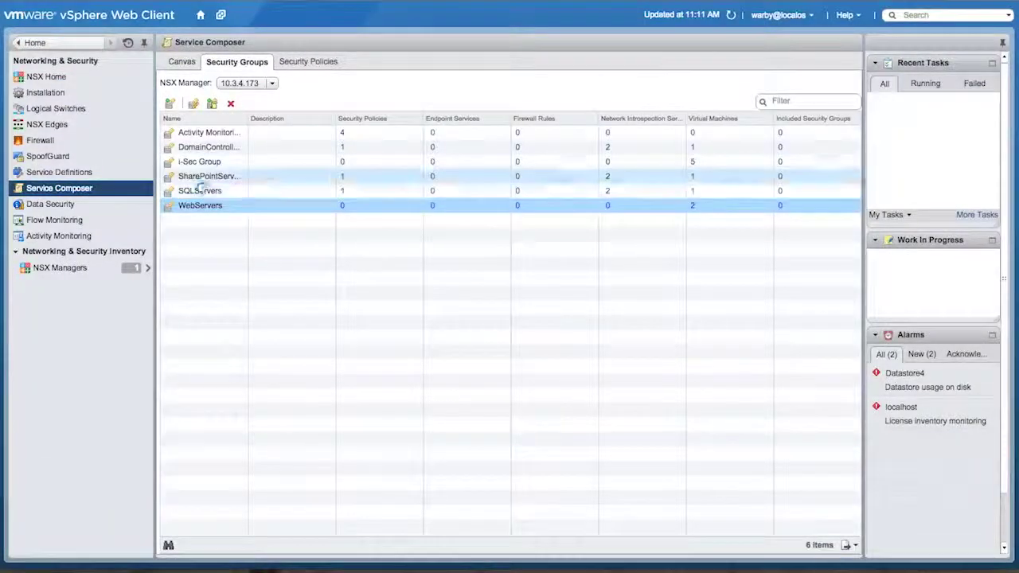
Switch to the vSphere Web Client, list the Service Composer's security policies and select SharePoint-to-MSSQL
click(305, 63)
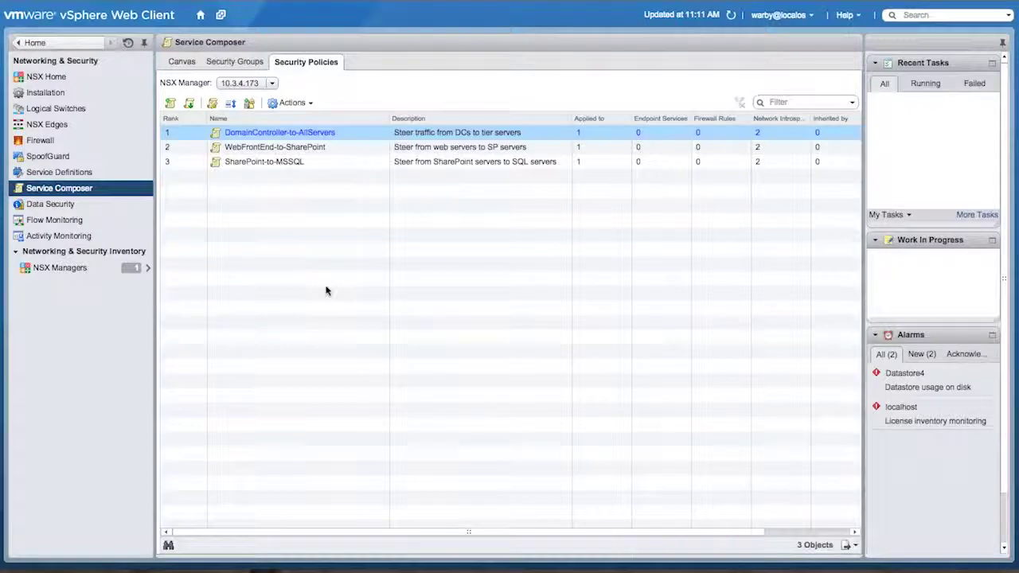
click(314, 162)
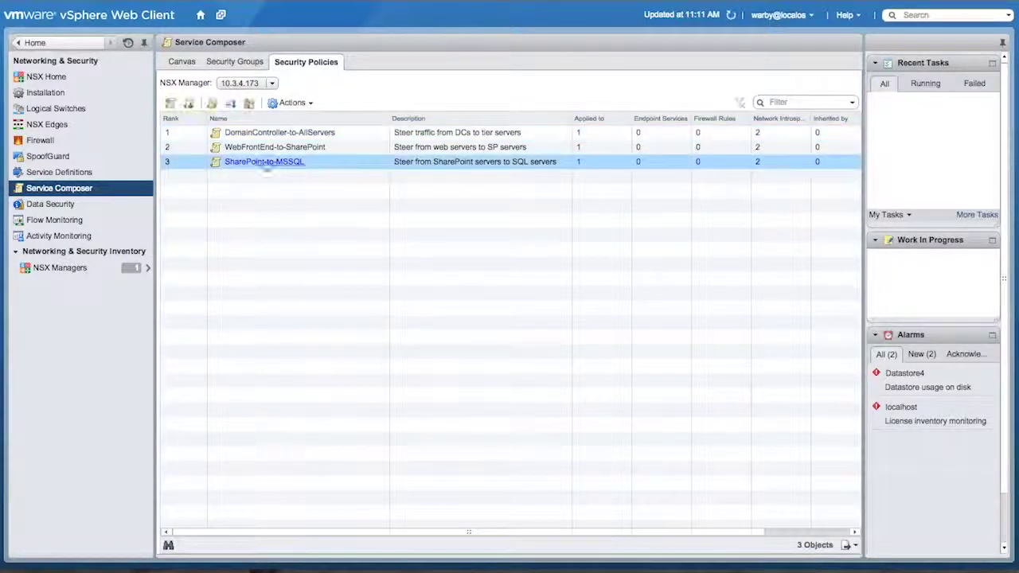